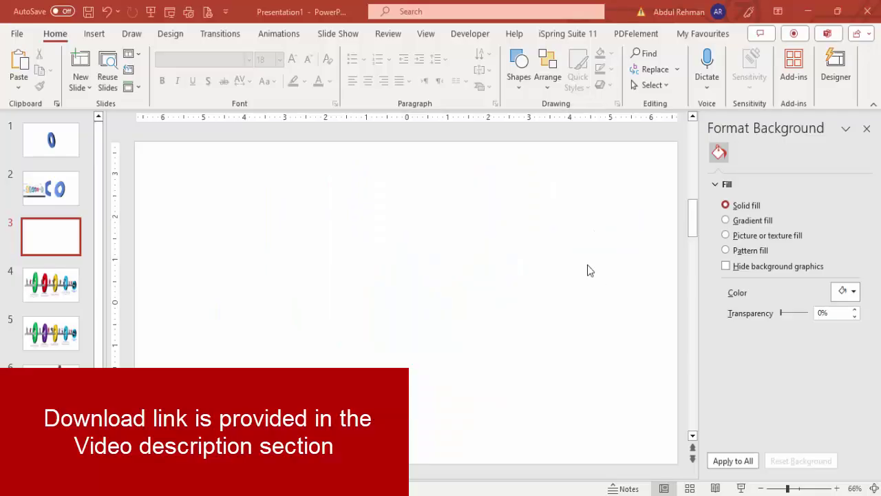
Draw a block arc at the centre of the blank slide
click(426, 33)
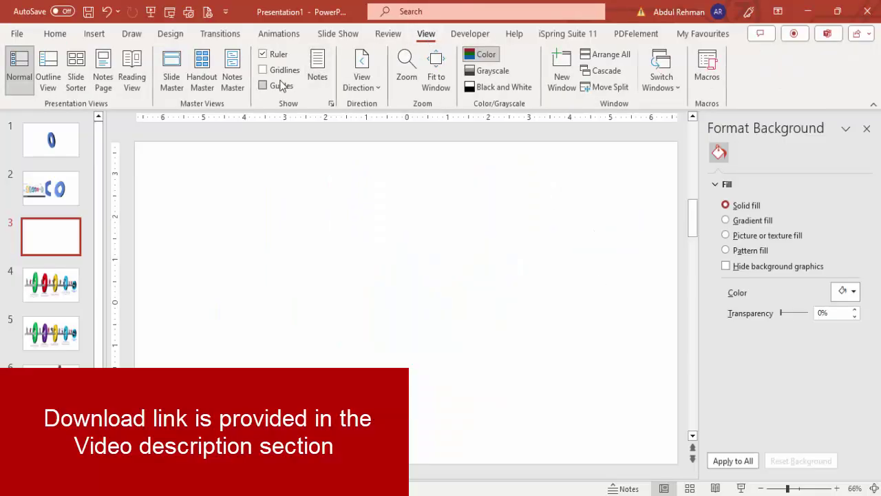
click(94, 33)
click(274, 69)
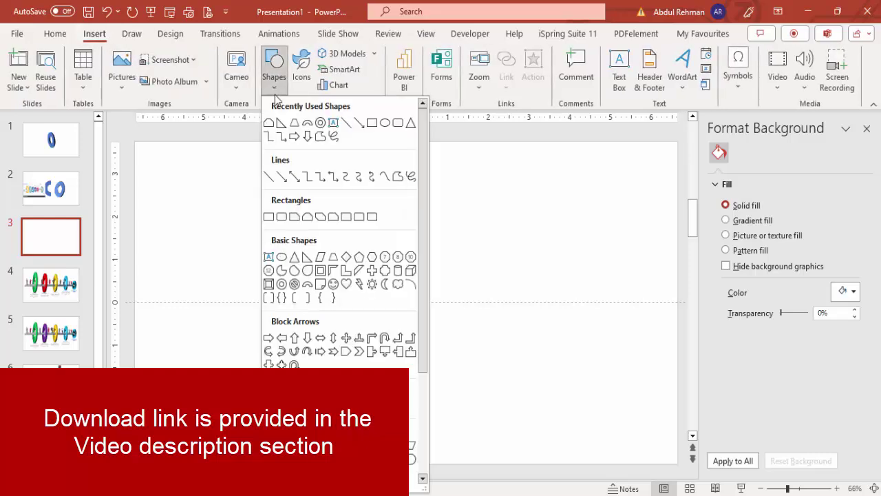
click(309, 285)
drag(338, 230, 472, 338)
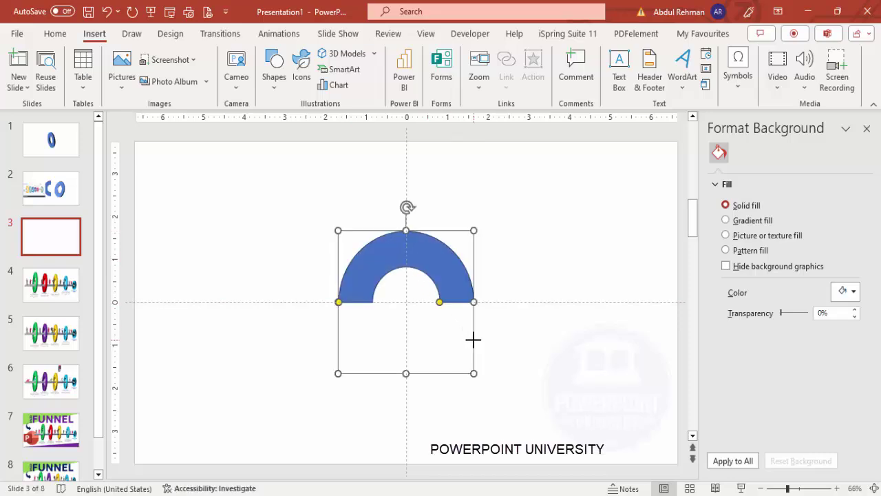
Remove the arc's outline and rotate it right 90°
click(353, 73)
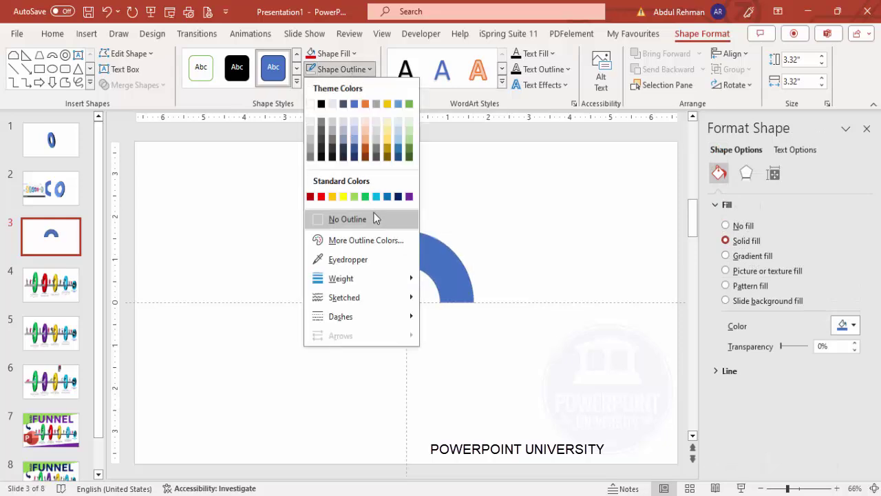
click(376, 218)
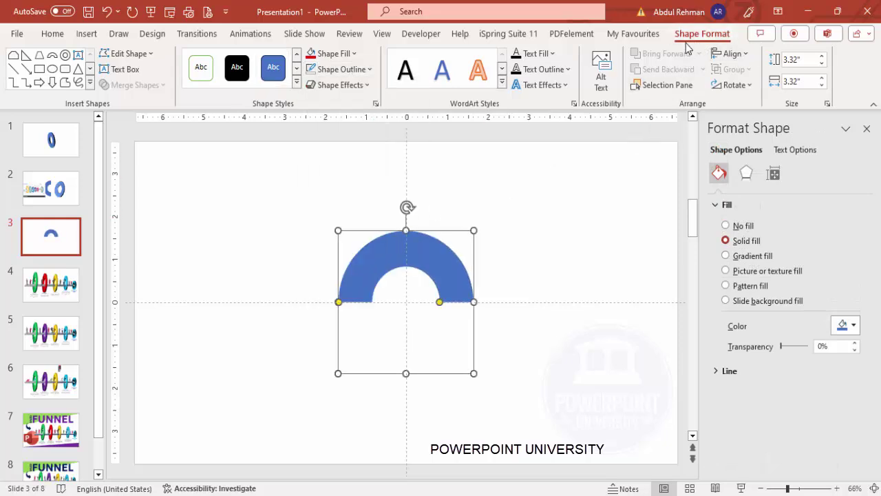
click(734, 85)
click(755, 104)
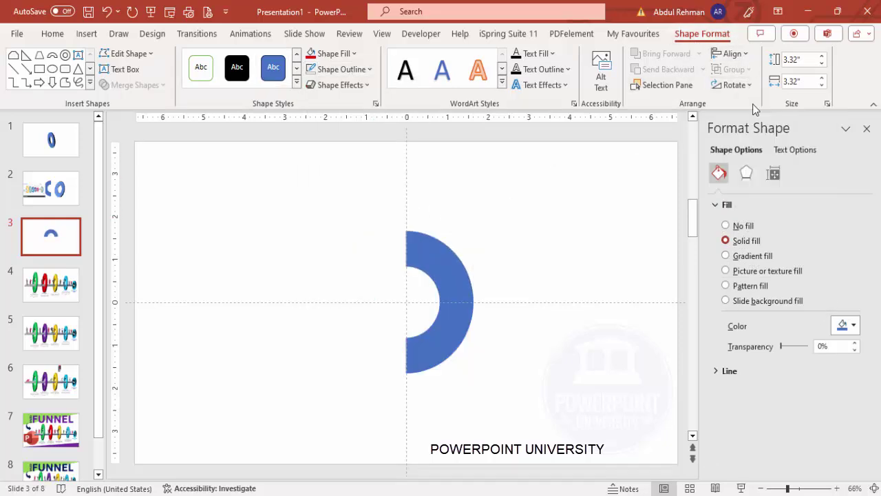
Apply the Off Axis 1: Left 3-D rotation preset, then set Y to 75° and X to 0°
click(746, 175)
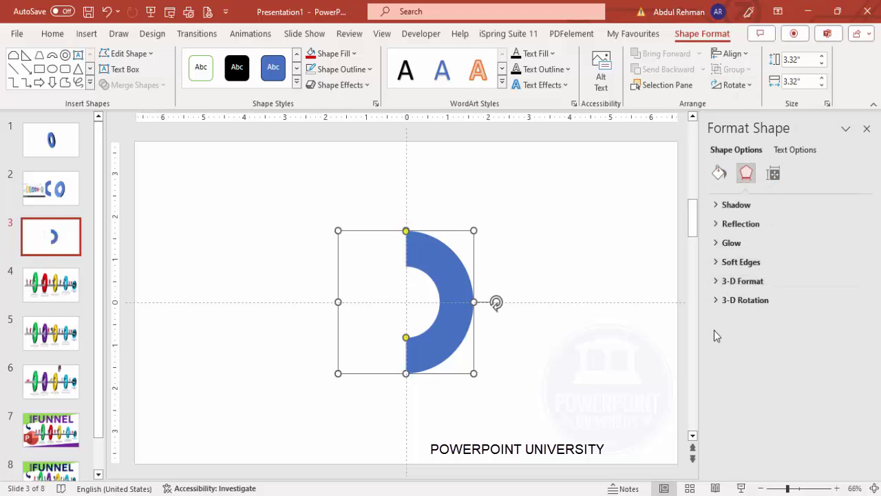
click(716, 302)
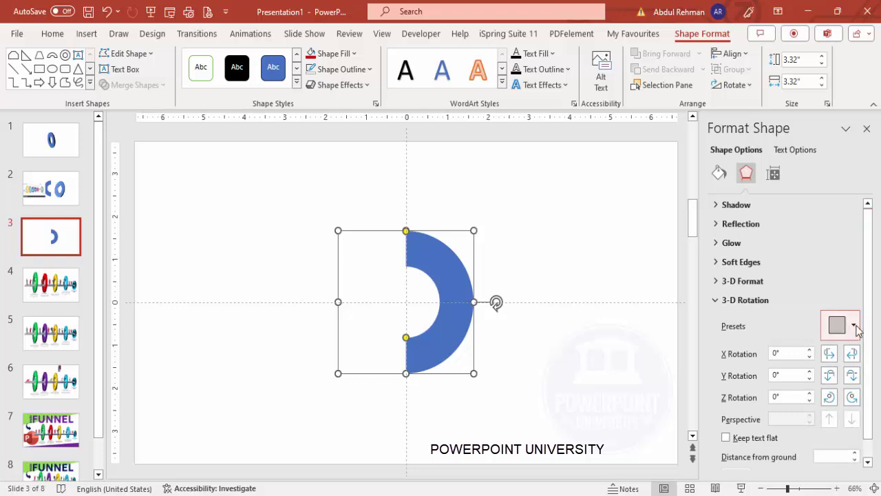
click(854, 327)
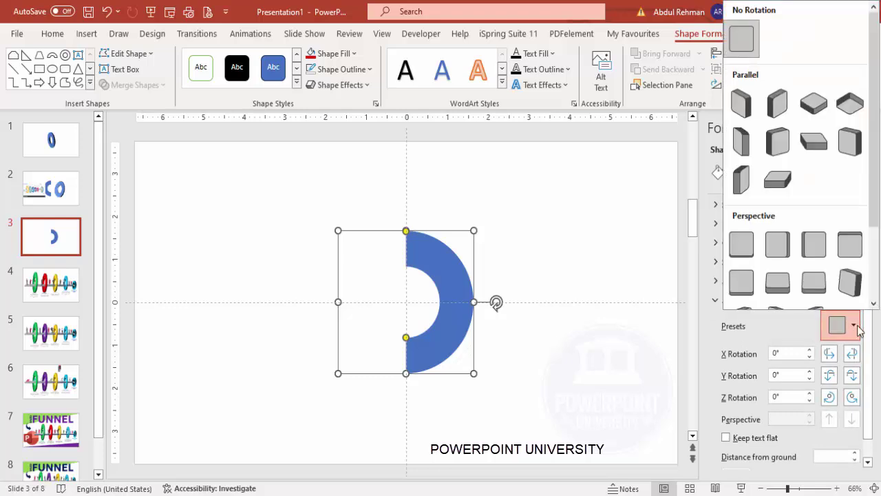
click(741, 143)
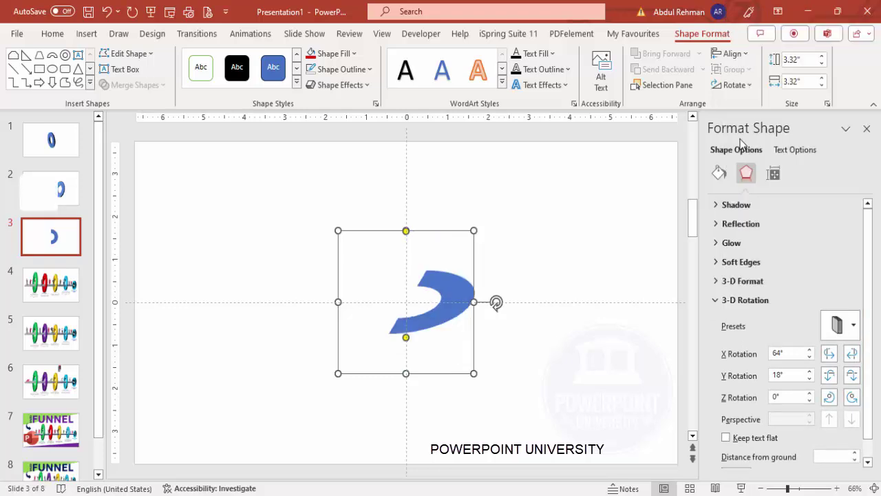
click(796, 375)
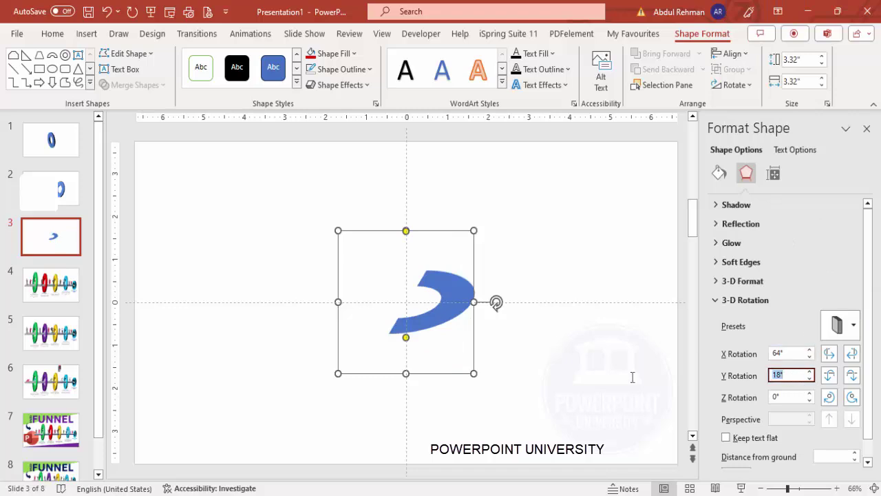
text(75)
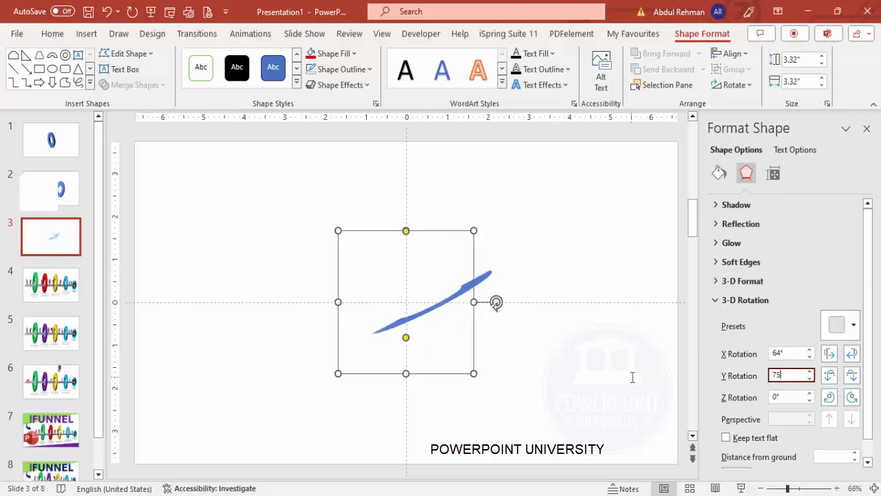
click(797, 352)
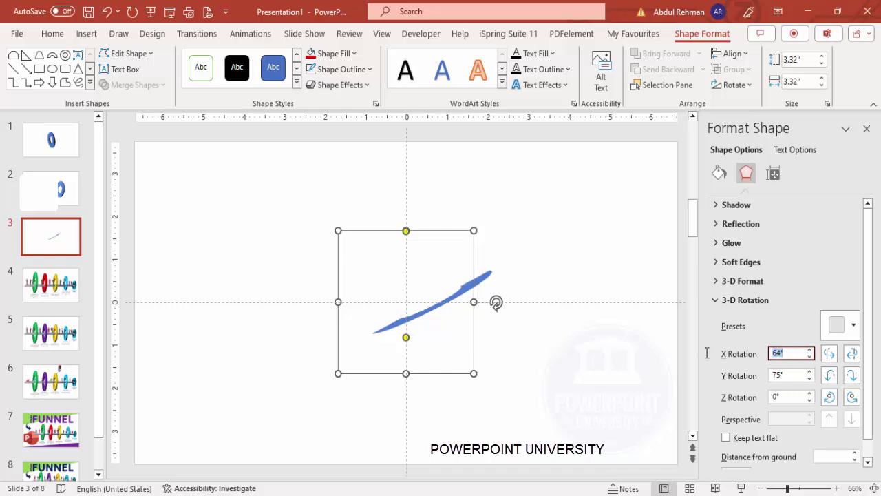
text(0)
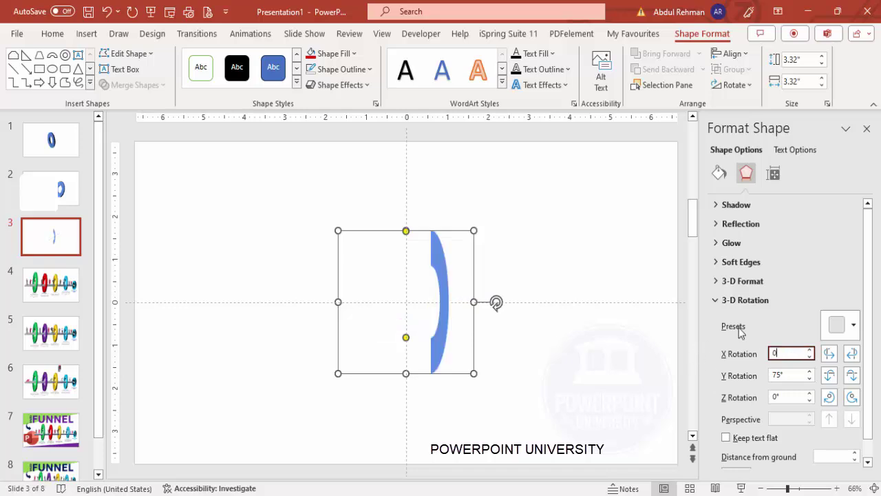
Give the arc a 3-D depth of 16 pt
click(778, 282)
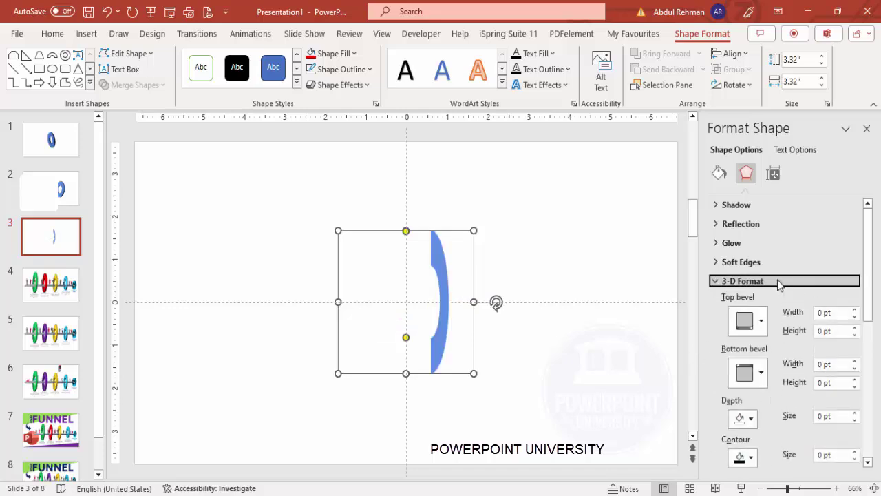
click(821, 416)
text(16)
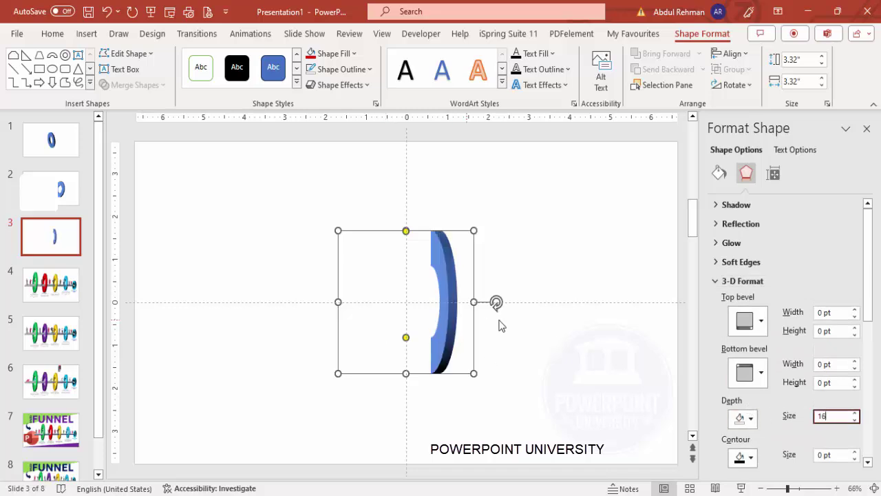
click(541, 331)
Duplicate the arc to its left and turn the copy's 3-D rotation to X 180°, Y 290°, Z 180°
click(451, 265)
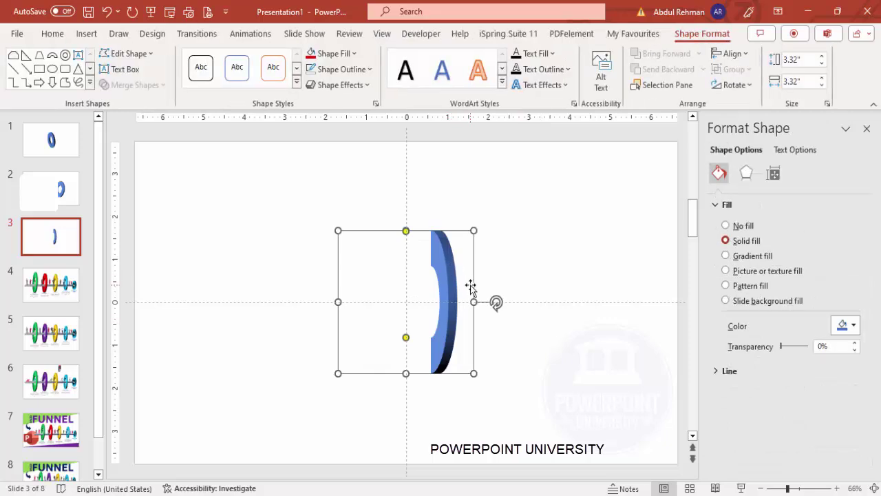
drag(459, 301, 368, 286)
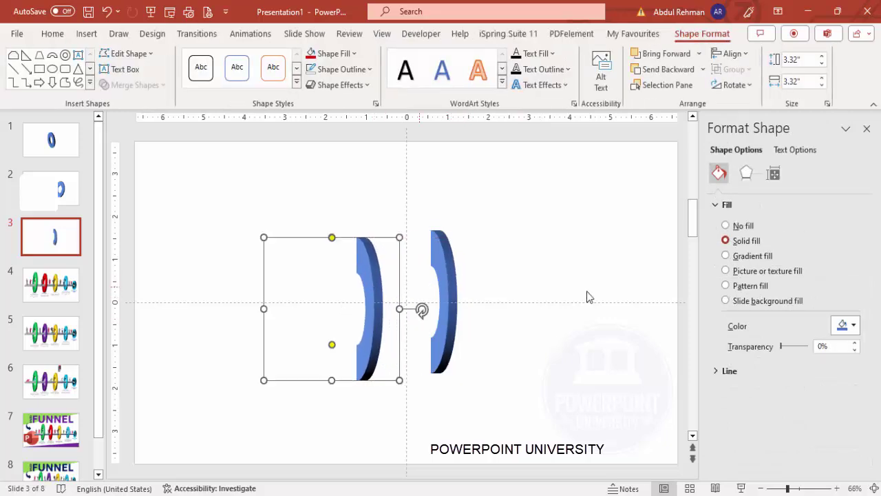
click(738, 178)
drag(872, 285, 872, 421)
click(830, 355)
click(830, 355)
click(829, 354)
click(830, 354)
click(830, 354)
click(830, 354)
click(830, 355)
click(830, 355)
click(830, 354)
click(829, 355)
click(830, 354)
click(830, 355)
click(831, 355)
click(831, 355)
click(830, 355)
click(831, 356)
click(830, 356)
click(830, 356)
click(830, 355)
click(830, 355)
click(830, 355)
Join the copy to the first half to form a ring, sending it backward
drag(365, 274, 418, 260)
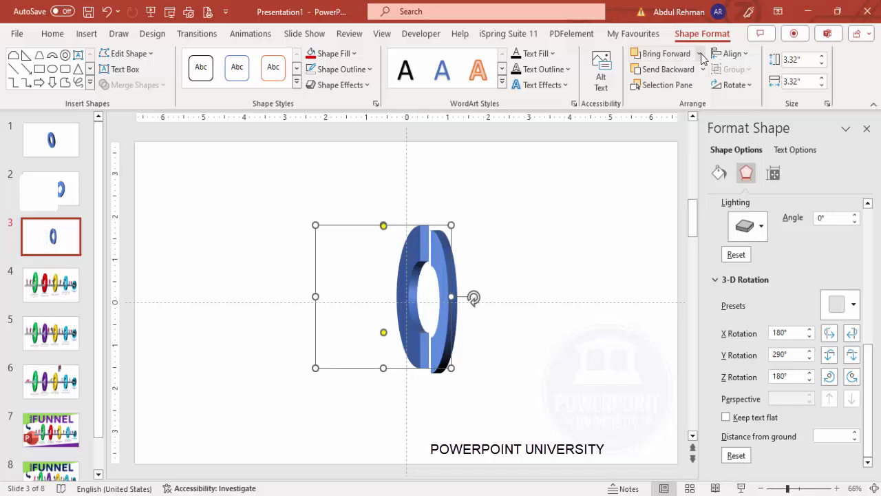
click(703, 69)
click(661, 100)
drag(413, 266, 420, 265)
Group both halves into one ring, enlarge it and move it to the slide's left side
drag(513, 197, 296, 475)
drag(432, 354, 284, 343)
key(ctrl+g)
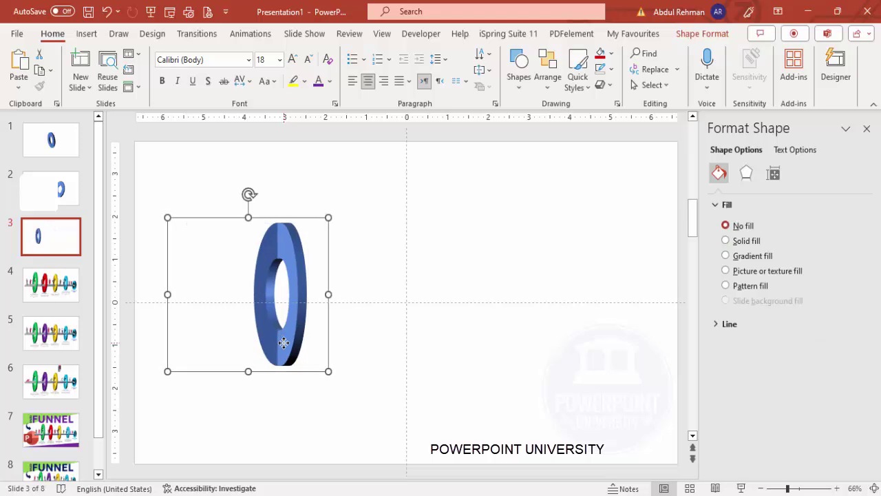
drag(327, 371, 335, 390)
drag(298, 360, 284, 364)
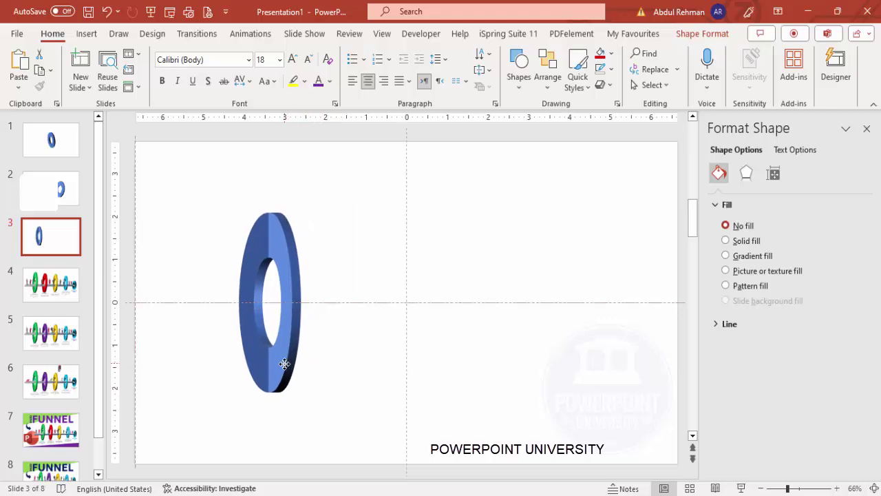
click(374, 355)
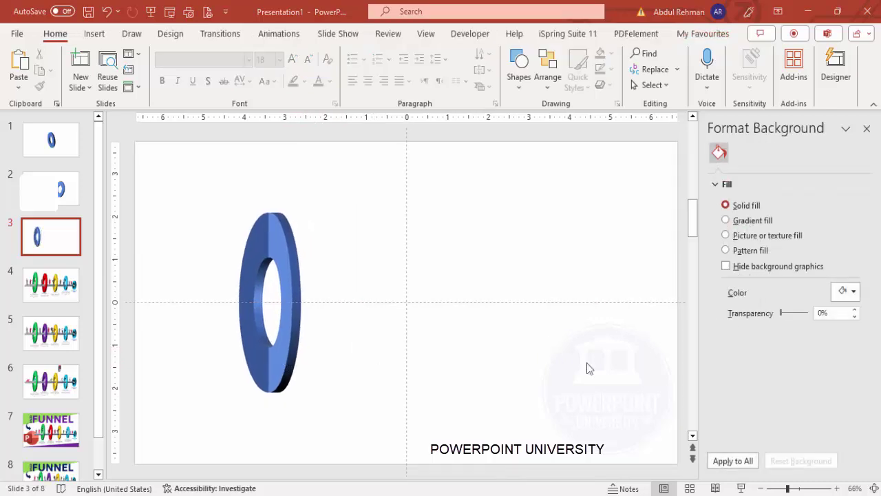
Draw a long rectangle across the ring and remove its outline
click(96, 33)
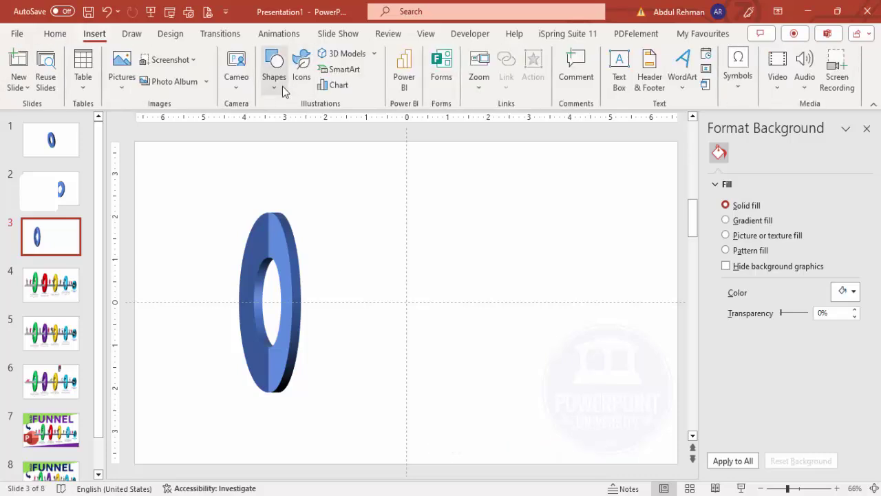
click(274, 83)
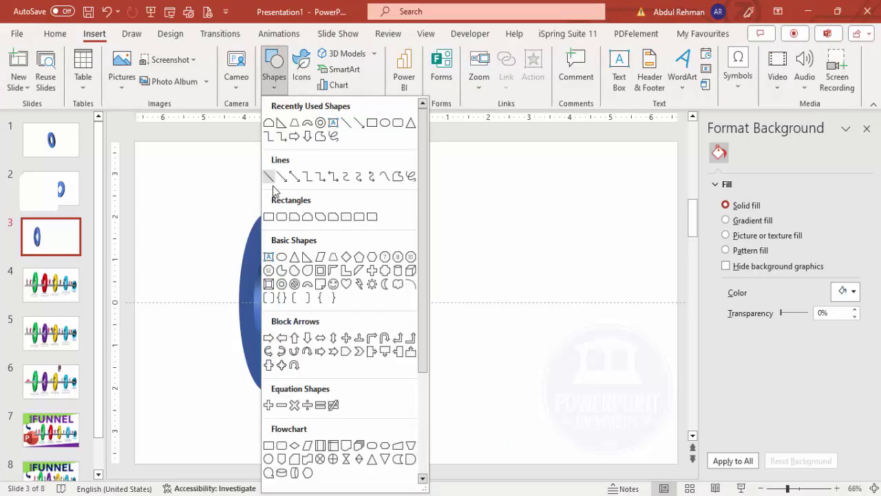
click(268, 217)
drag(161, 279, 640, 326)
click(370, 70)
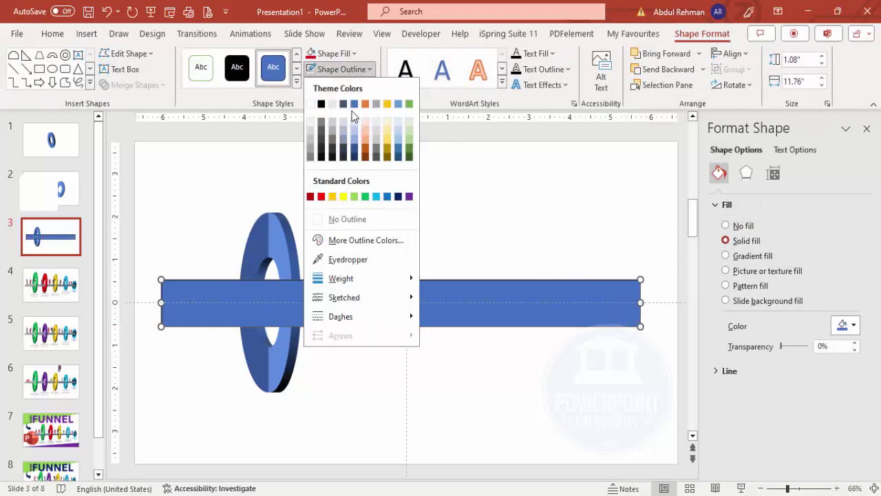
click(346, 218)
Use Edit Points to pull the right-hand corners inward so the bar tapers
right_click(540, 295)
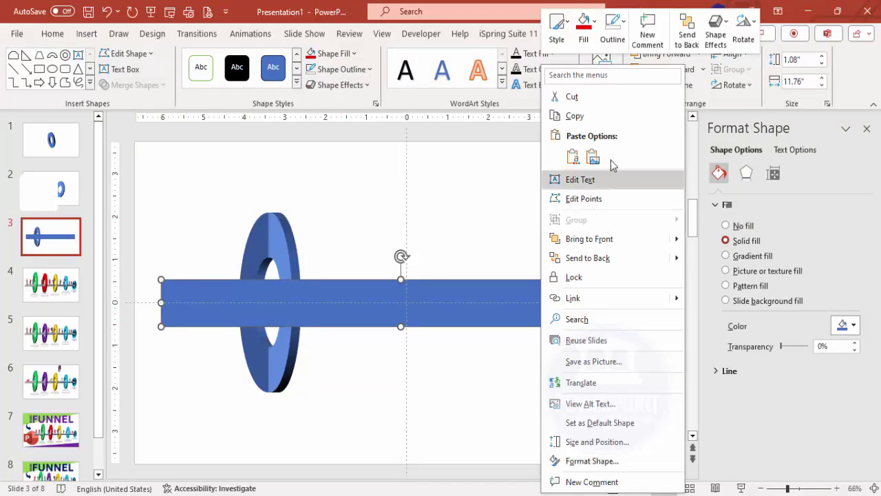
click(584, 198)
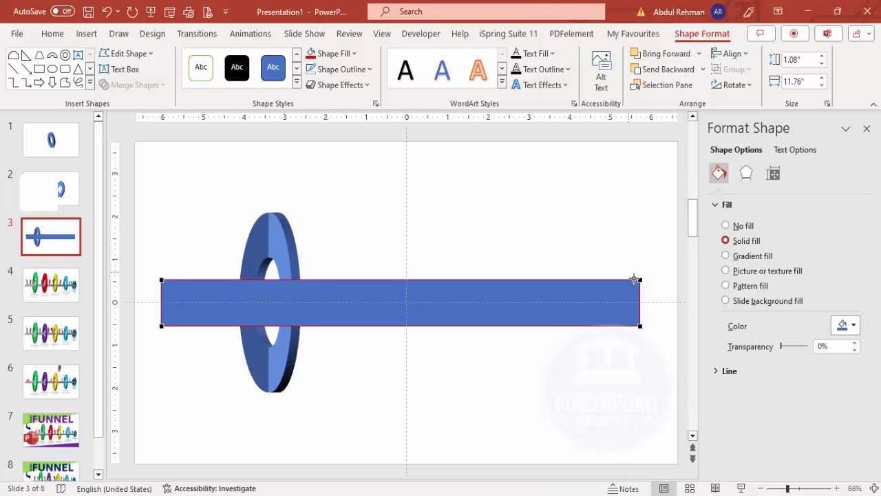
drag(640, 283, 640, 291)
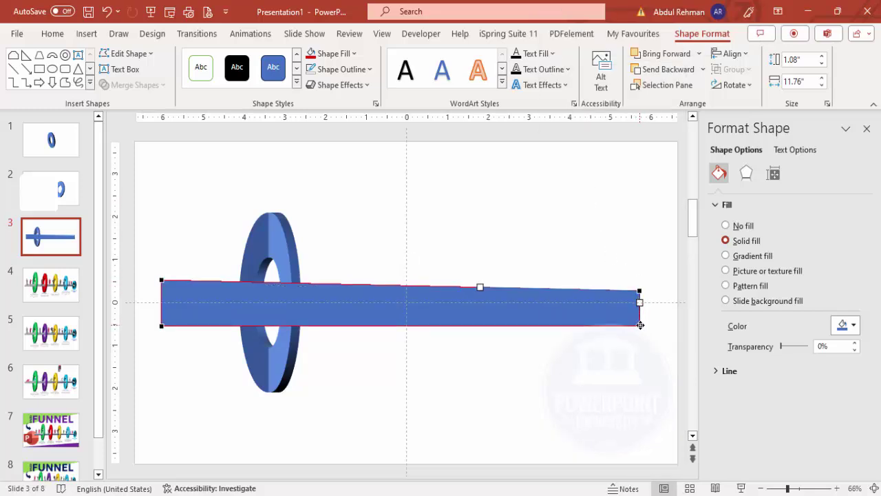
drag(641, 326, 641, 311)
click(628, 335)
Apply the Perspective: Relaxed Moderately 3-D rotation to the bar and adjust Y rotation to 294.8°
click(450, 292)
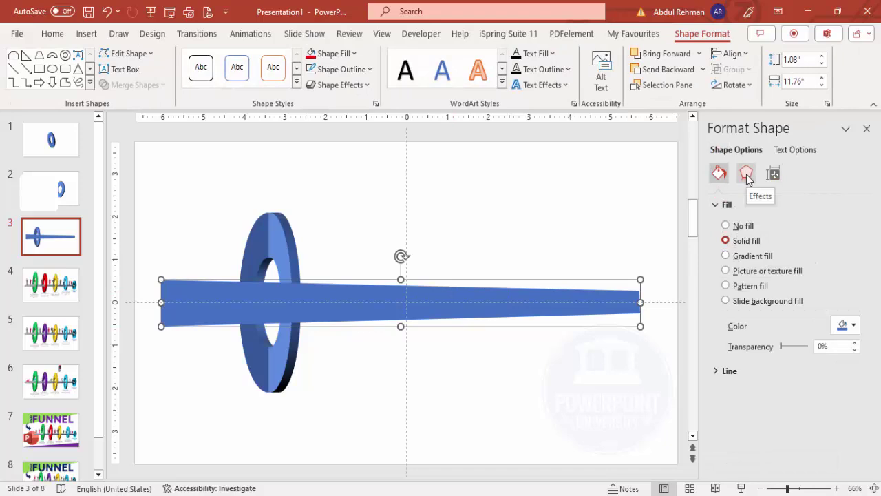
click(747, 174)
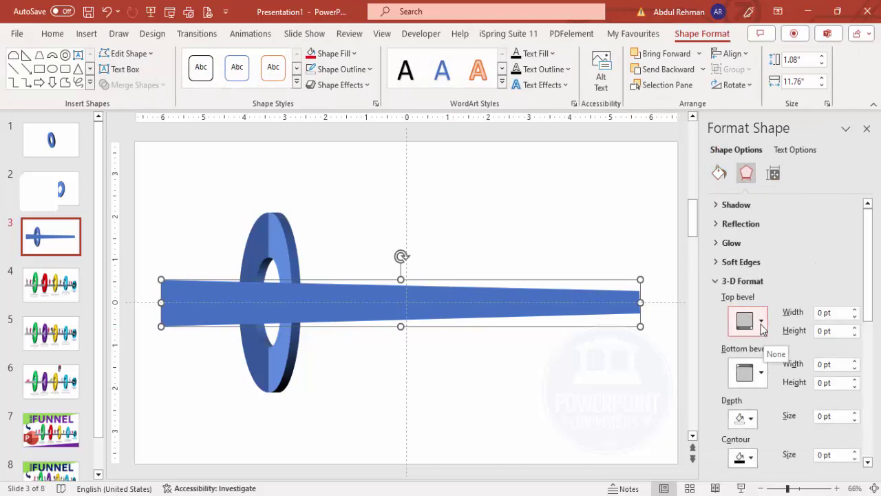
scroll(764, 331, down, 5)
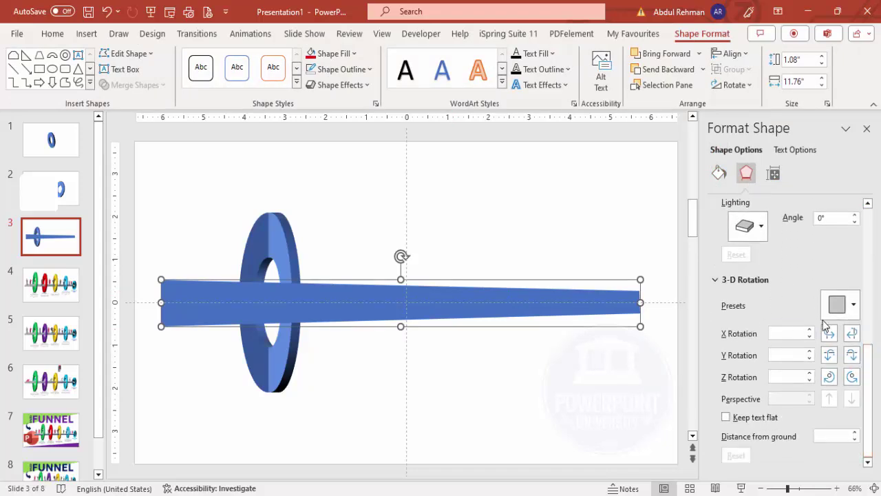
click(840, 305)
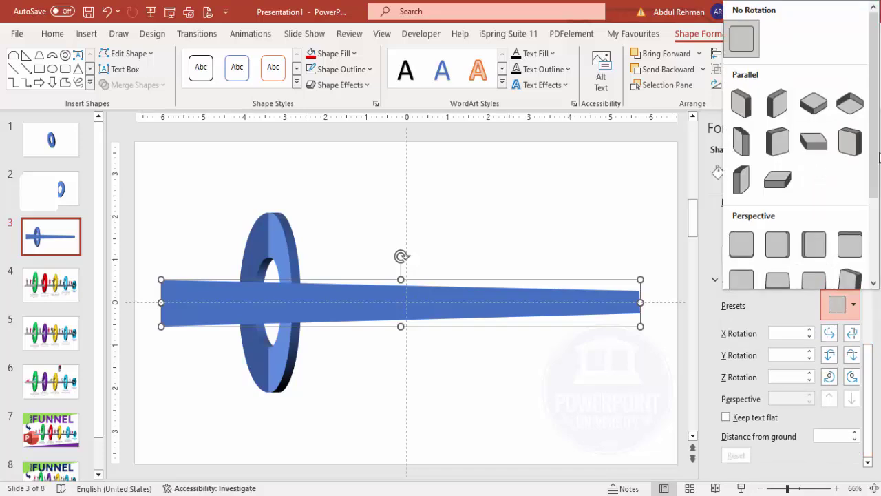
drag(876, 172, 876, 212)
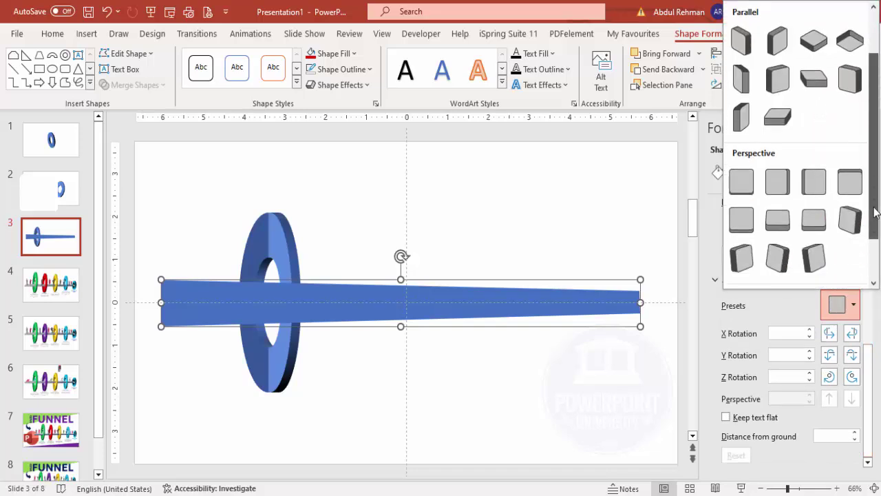
click(780, 219)
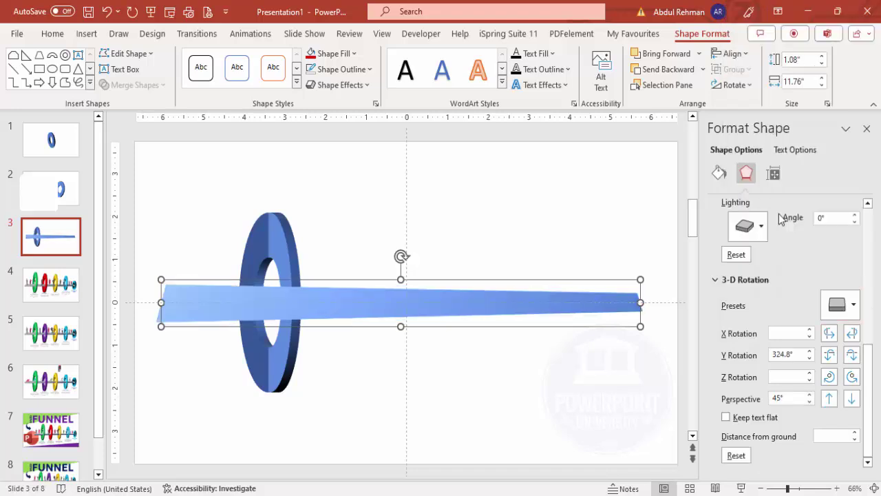
click(829, 355)
click(852, 355)
click(853, 355)
click(853, 355)
click(853, 355)
click(852, 355)
click(852, 356)
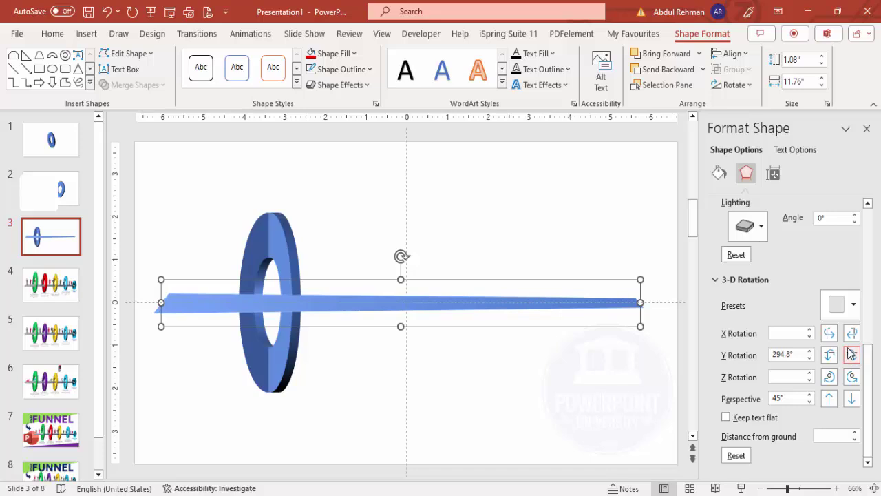
Set the bar's 3-D depth to 10 pt
drag(871, 359, 876, 250)
click(841, 349)
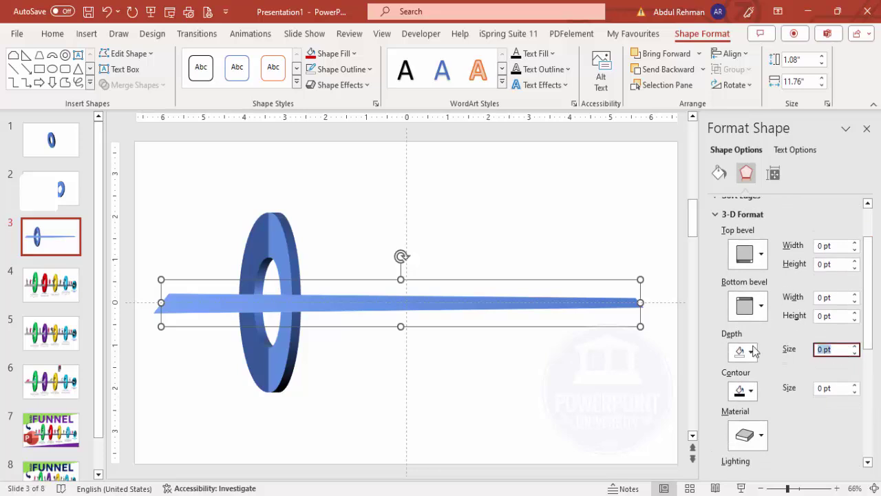
text(10)
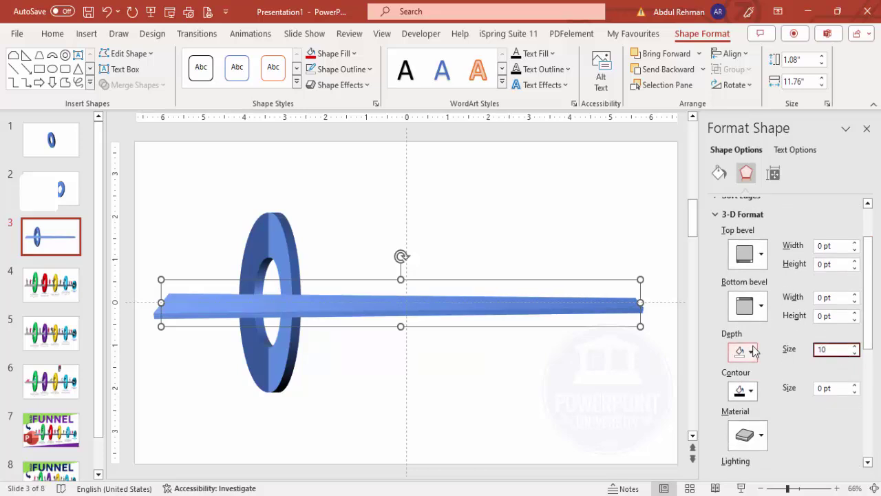
Fill the bar with White, Background 1, Darker 35% grey and nudge it into place
click(334, 53)
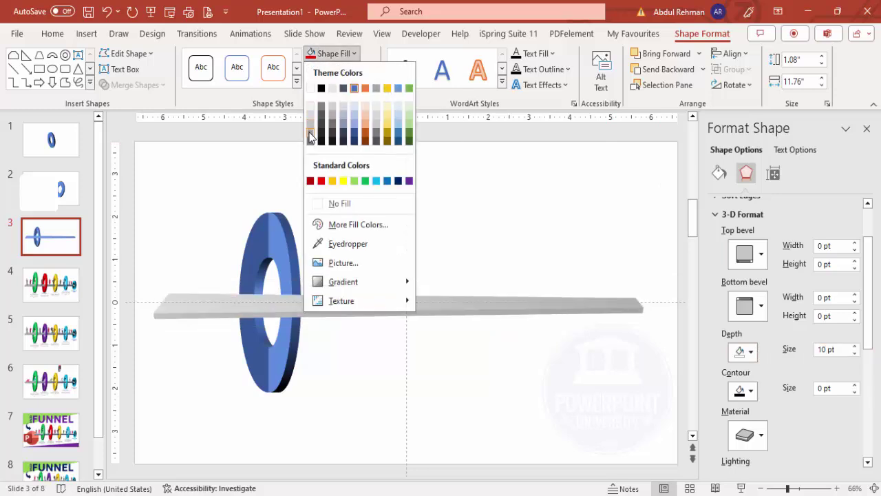
click(310, 135)
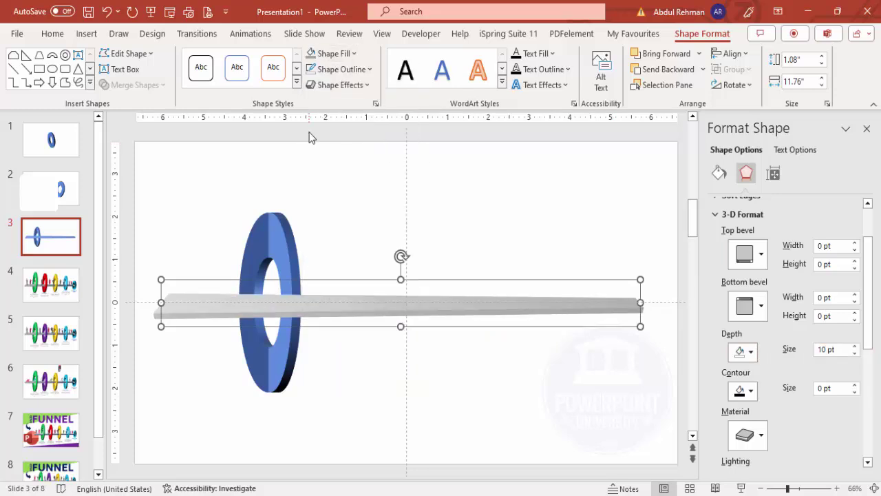
mouse_move(383, 308)
mouse_down()
mouse_move(373, 313)
mouse_move(381, 312)
mouse_up()
Send the grey bar to the back, behind the blue ring
click(704, 68)
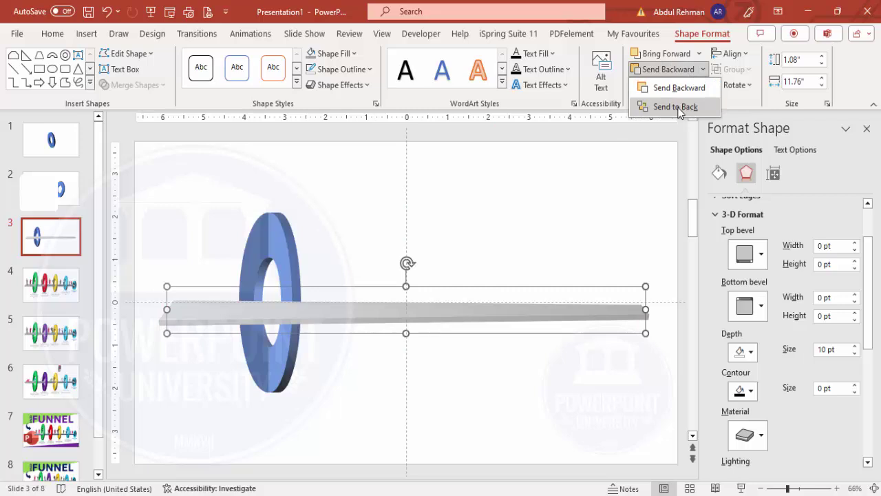
click(678, 107)
click(216, 329)
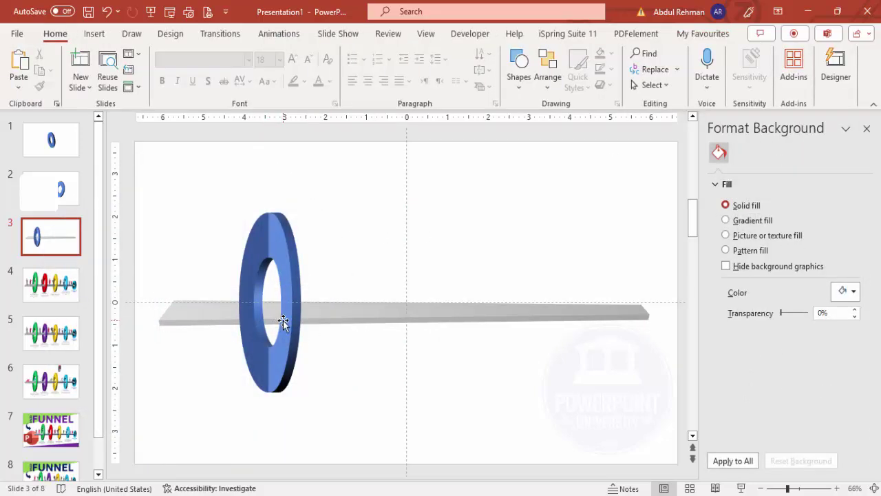
Ungroup the ring and send its rear half to the back, behind the rod
click(280, 239)
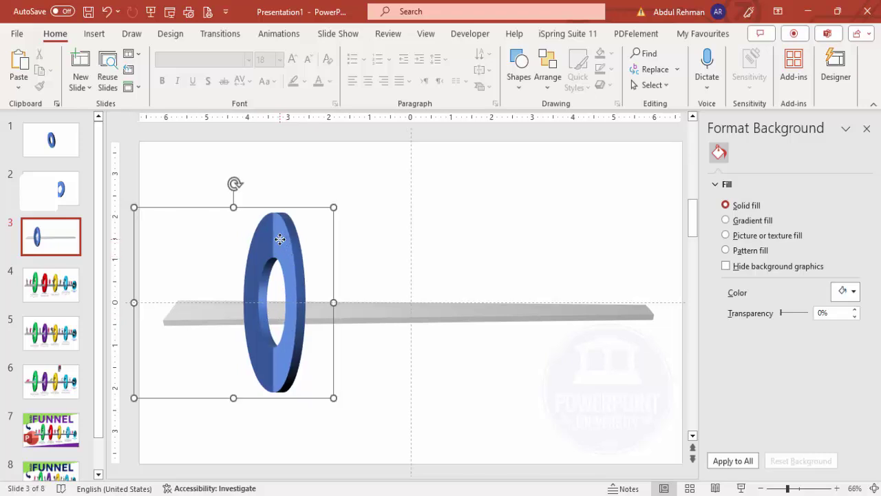
right_click(281, 240)
mouse_move(313, 301)
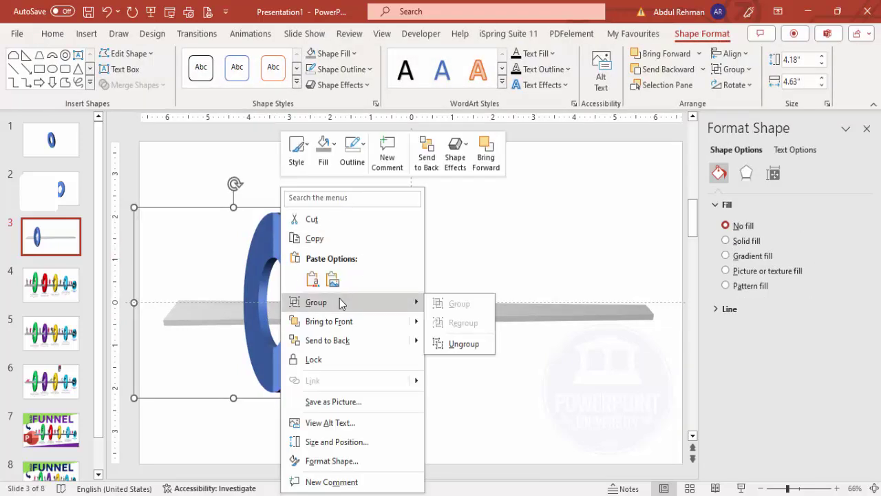
click(463, 344)
click(427, 228)
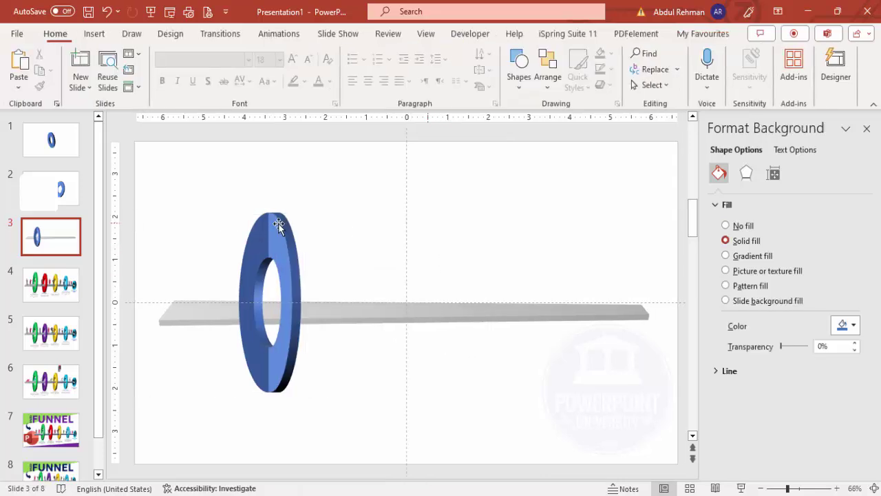
click(250, 239)
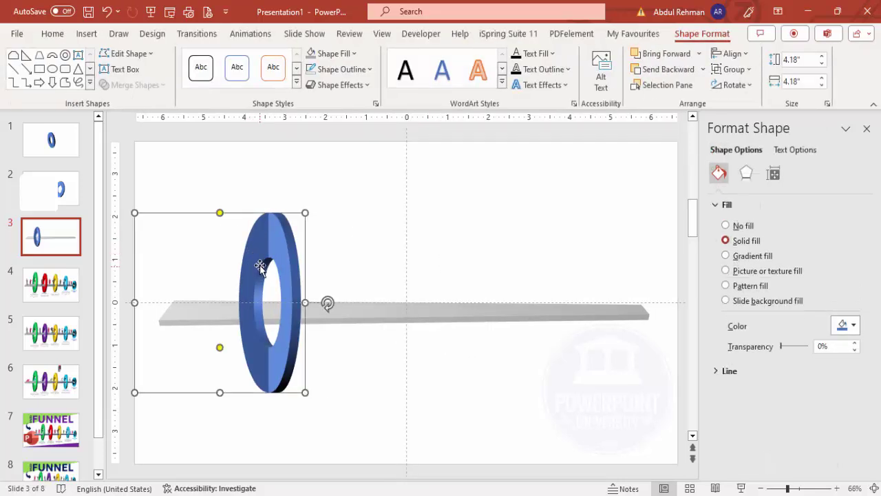
click(703, 68)
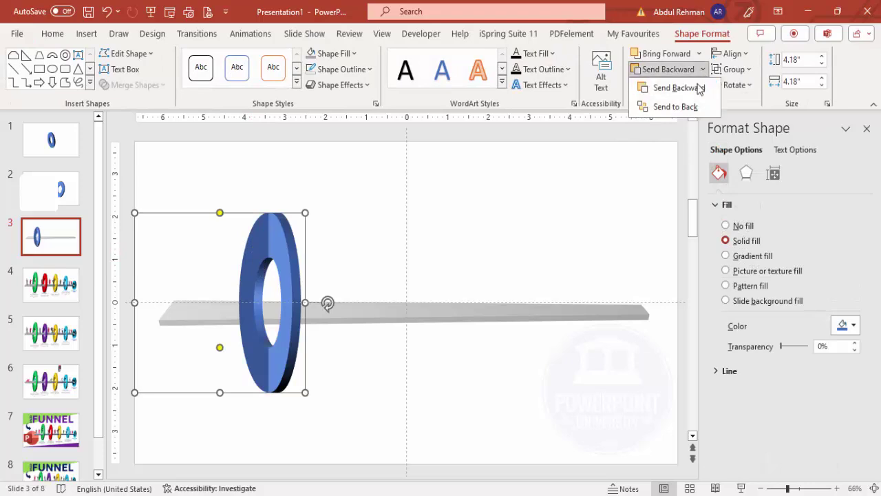
click(682, 104)
click(439, 219)
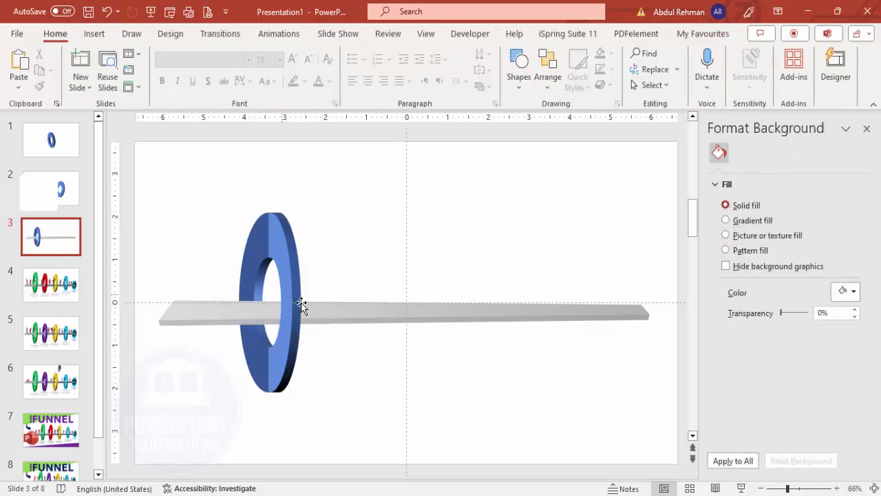
Stretch the rod's right end so it is 12.09" wide
click(581, 315)
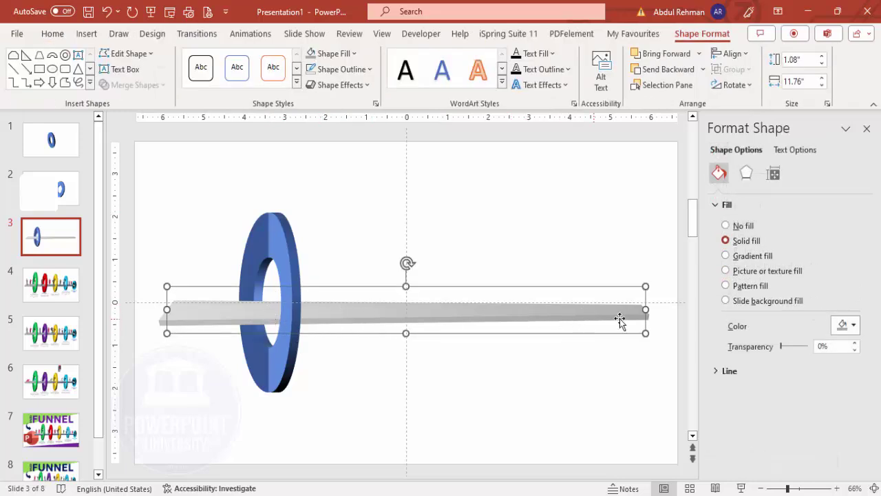
drag(648, 308, 659, 309)
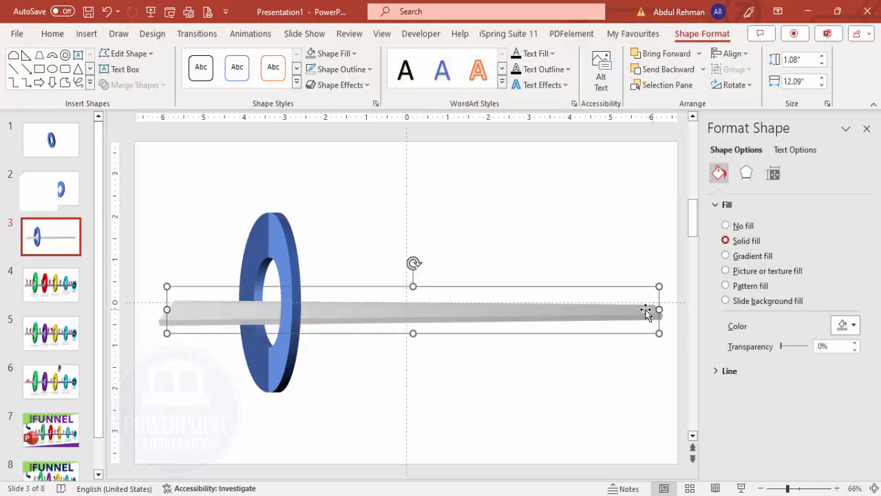
click(228, 209)
drag(201, 180, 275, 385)
Duplicate the ring to the right along the bar, undoing an accidental grouping
click(269, 241)
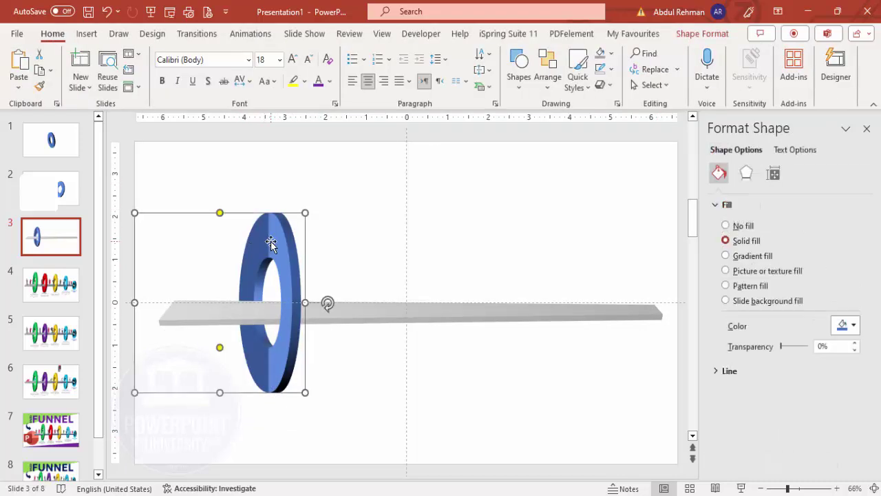
key(Escape)
click(256, 246)
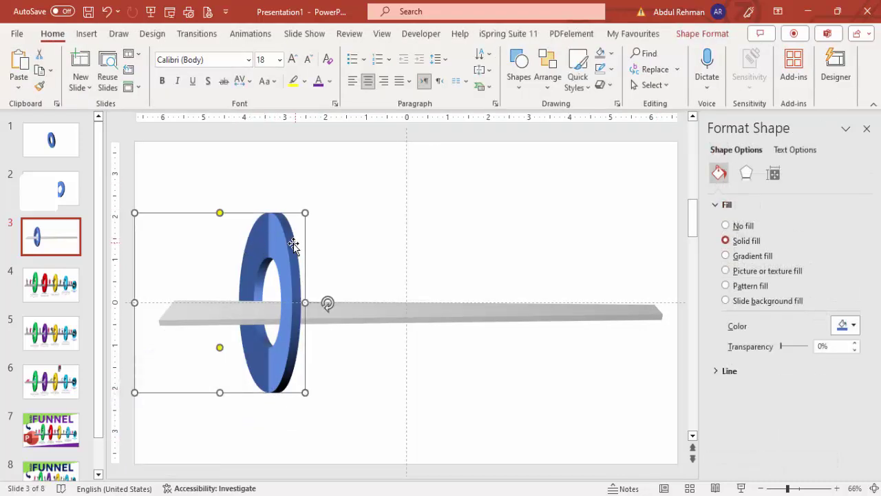
drag(283, 258, 393, 271)
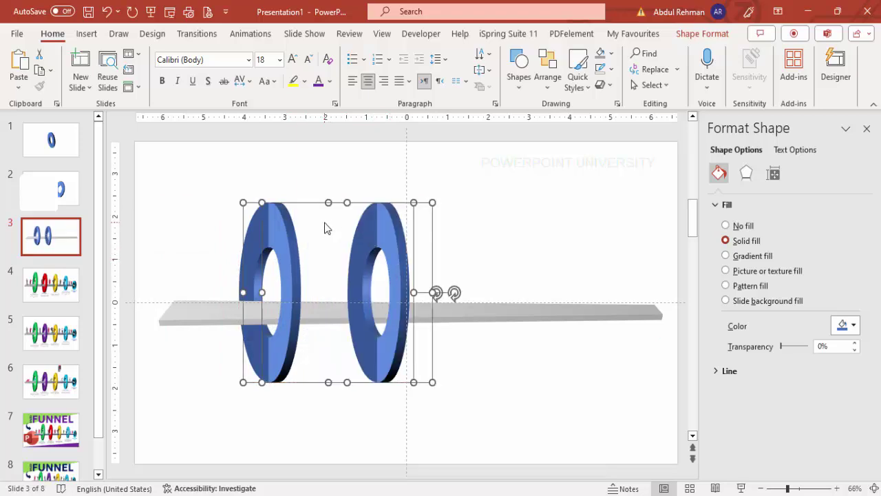
key(ctrl+g)
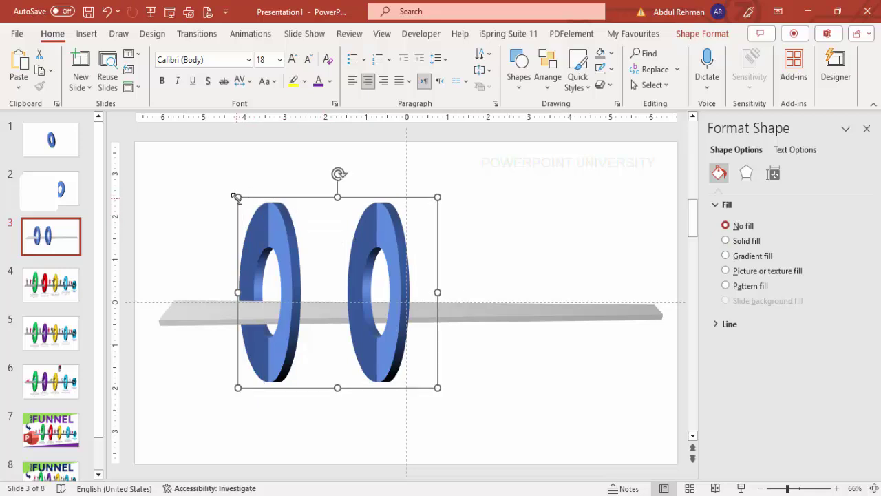
key(ctrl+z)
Shrink the copied ring to 3.21" and settle it onto the bar
drag(243, 202, 265, 224)
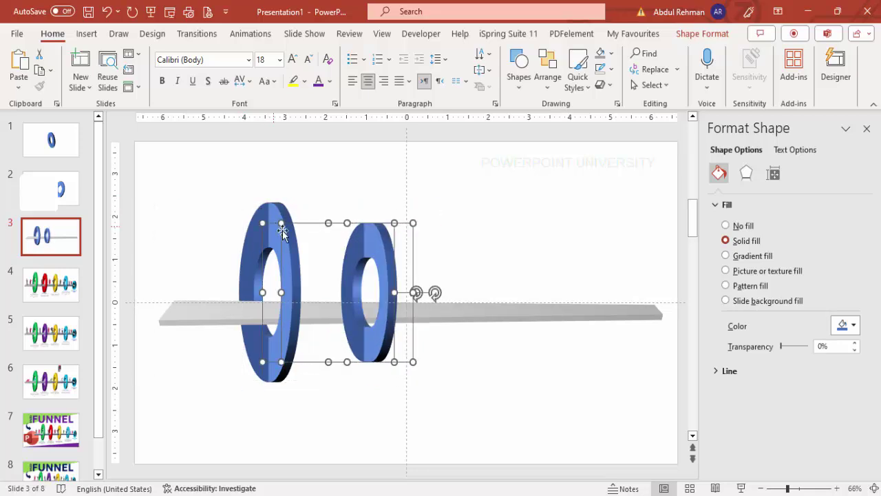
drag(381, 252, 376, 263)
click(409, 272)
Send the second ring to the back, behind the grey bar, then select both rings
click(358, 276)
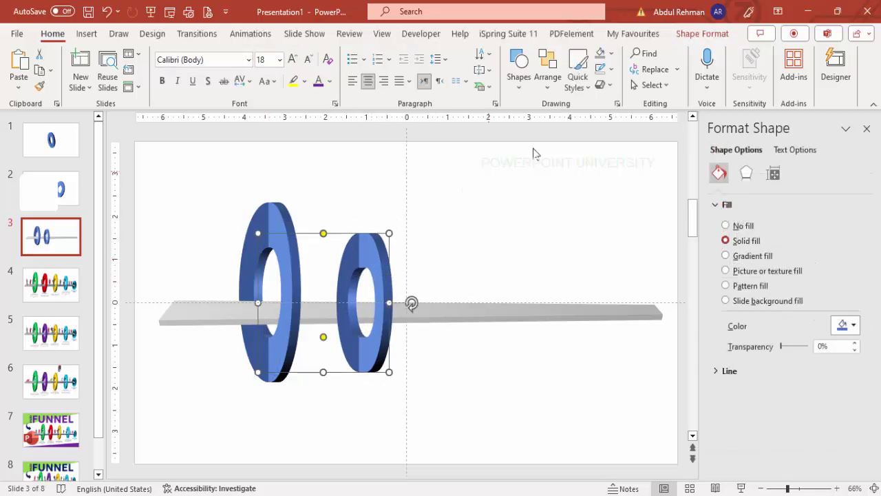
click(695, 36)
click(704, 69)
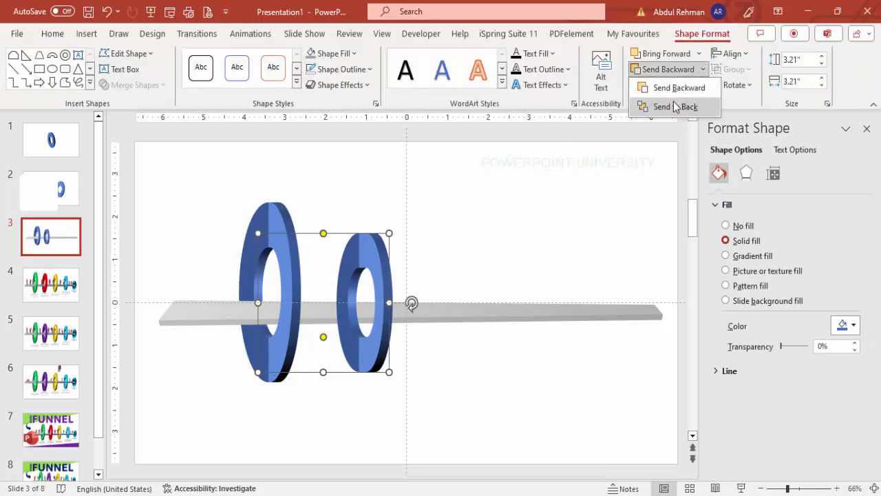
click(675, 104)
click(521, 184)
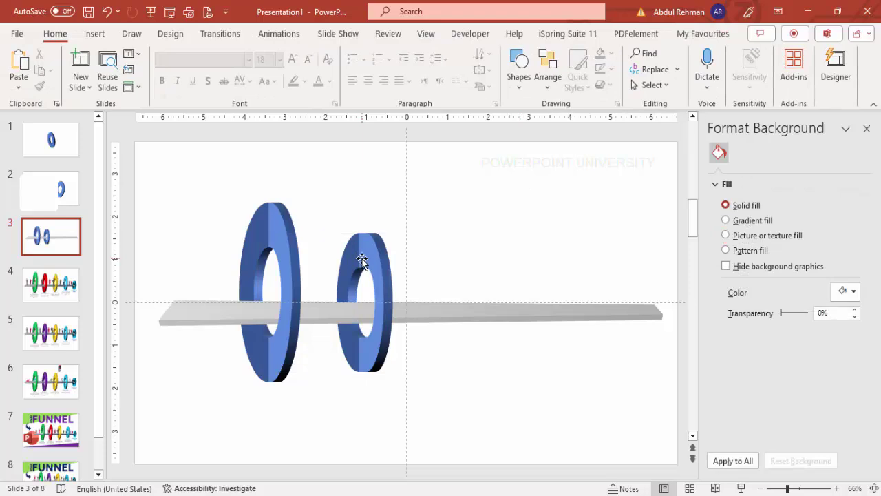
click(354, 258)
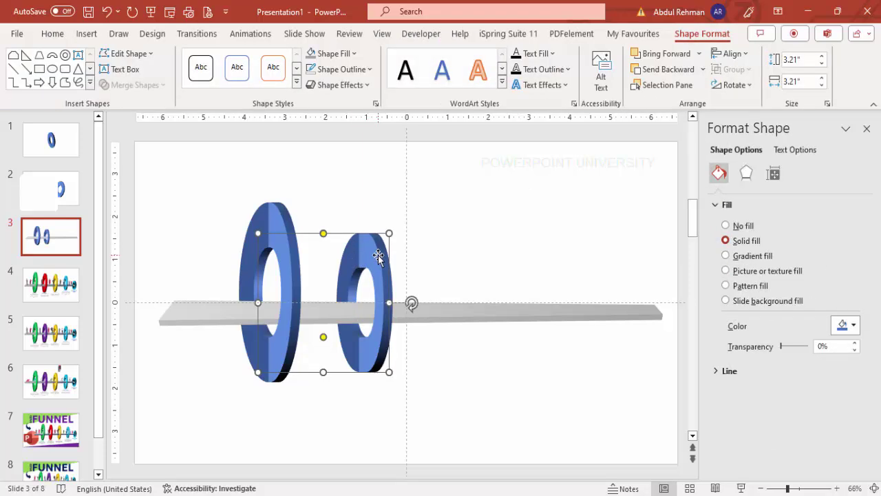
click(387, 200)
click(372, 246)
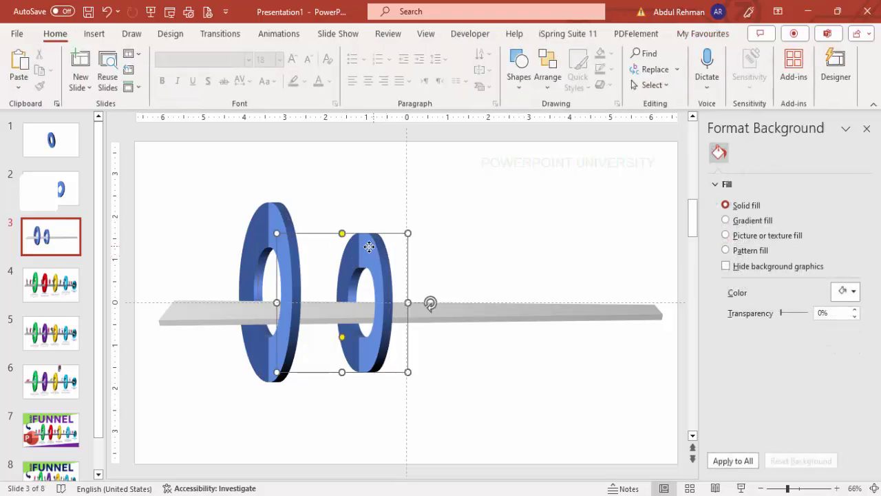
shift+click(350, 260)
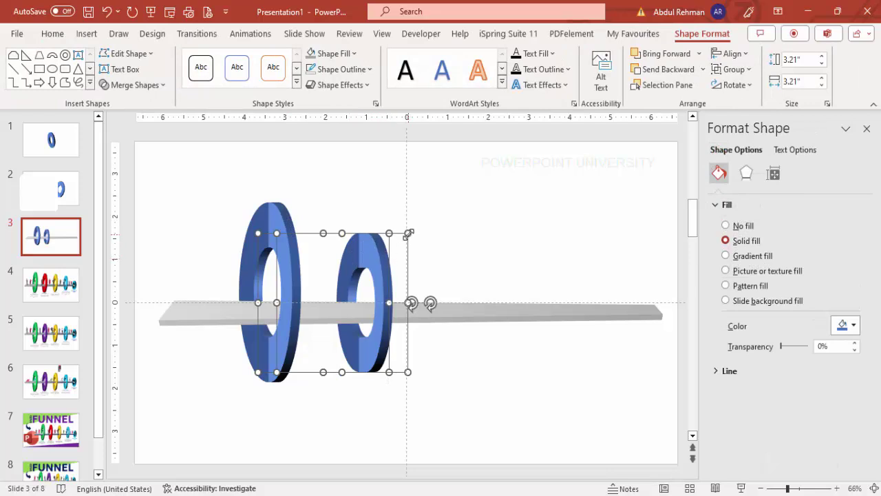
Duplicate the rings further right and send the new middle ring to the back
drag(408, 234, 498, 259)
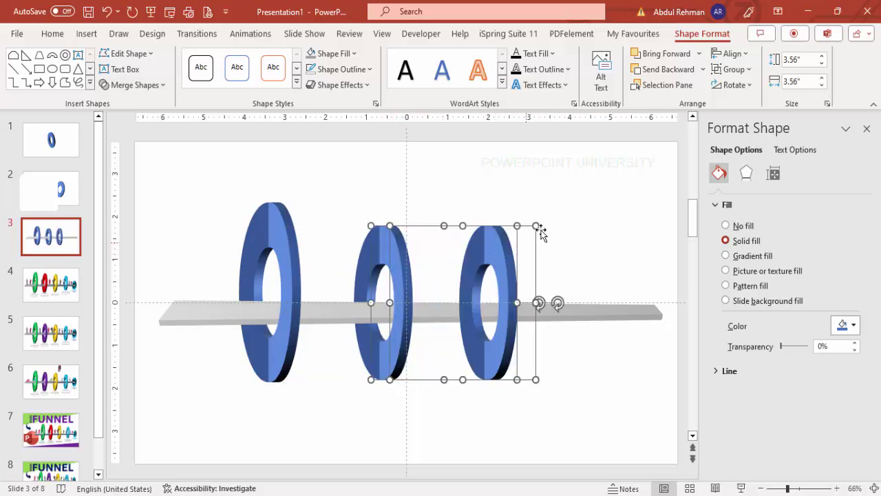
click(538, 216)
click(475, 248)
click(703, 69)
click(678, 106)
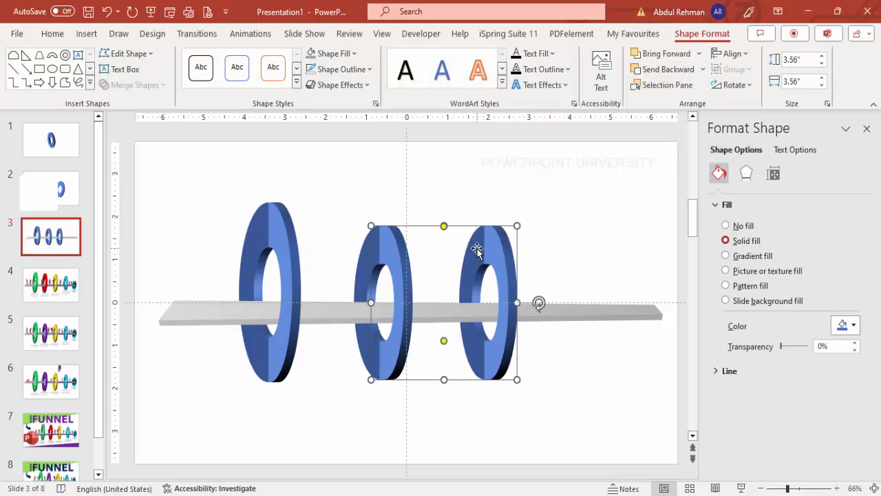
Shrink the two right rings to 2.93" and shift them right along the bar
shift+click(490, 247)
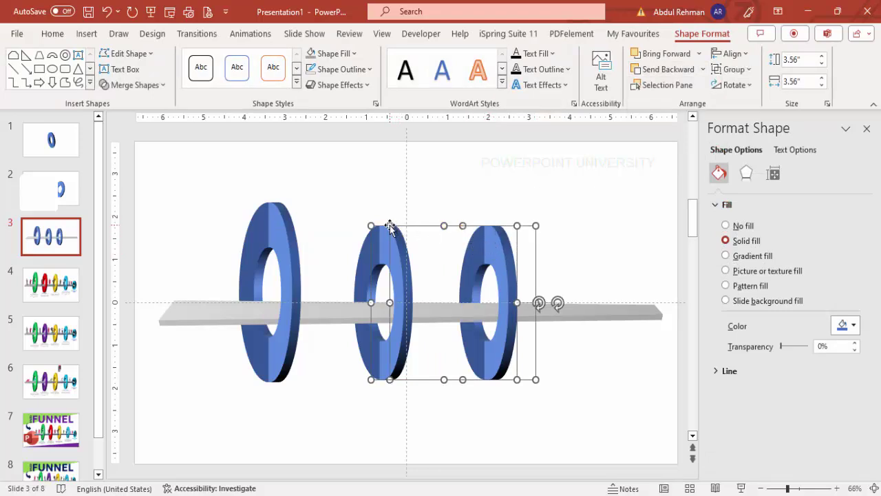
drag(390, 224, 415, 239)
drag(496, 261, 600, 275)
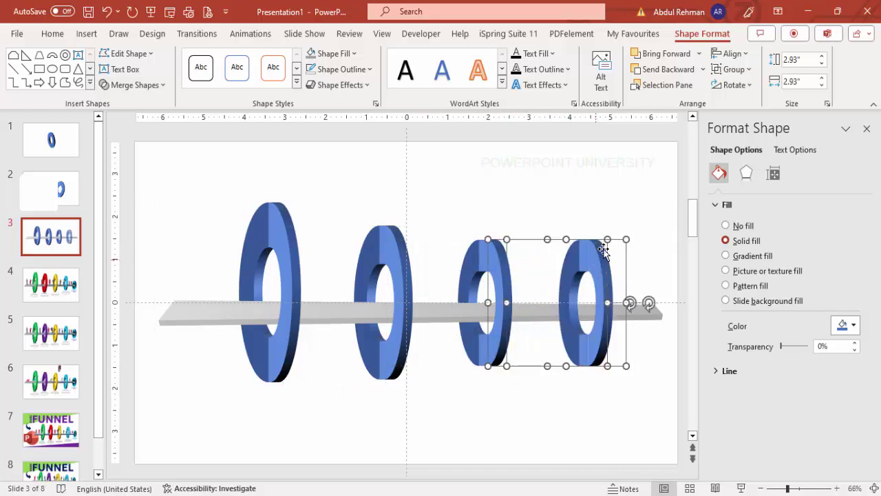
Send the third ring to the back, behind the grey bar
click(561, 262)
click(570, 255)
click(704, 70)
click(655, 103)
click(590, 186)
click(568, 262)
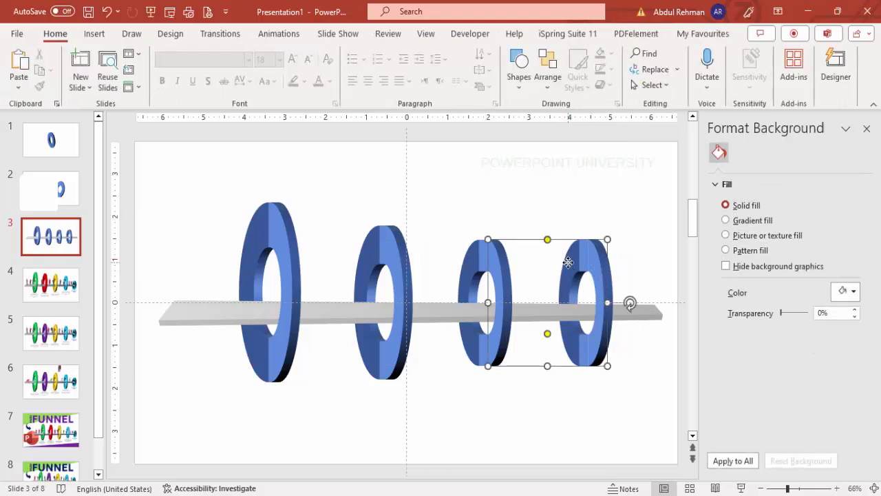
Shrink the last ring to 2.48", undoing a too-small 2.14" attempt
shift+click(577, 262)
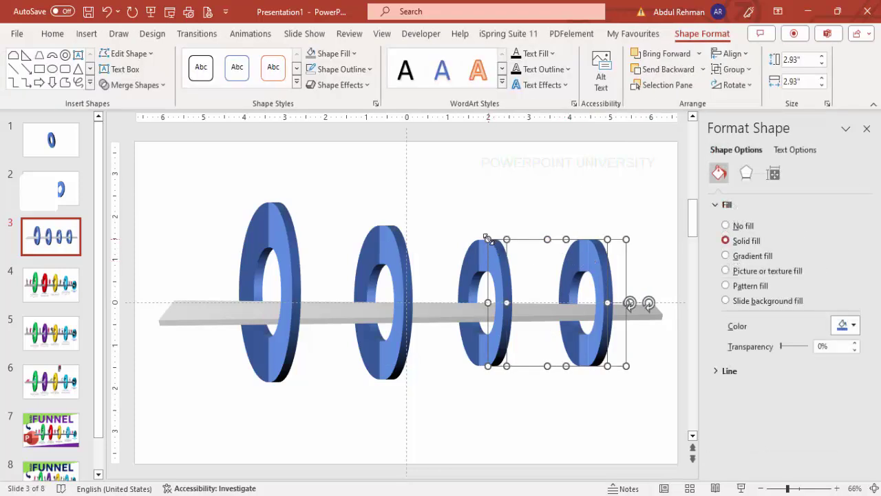
drag(487, 238, 505, 256)
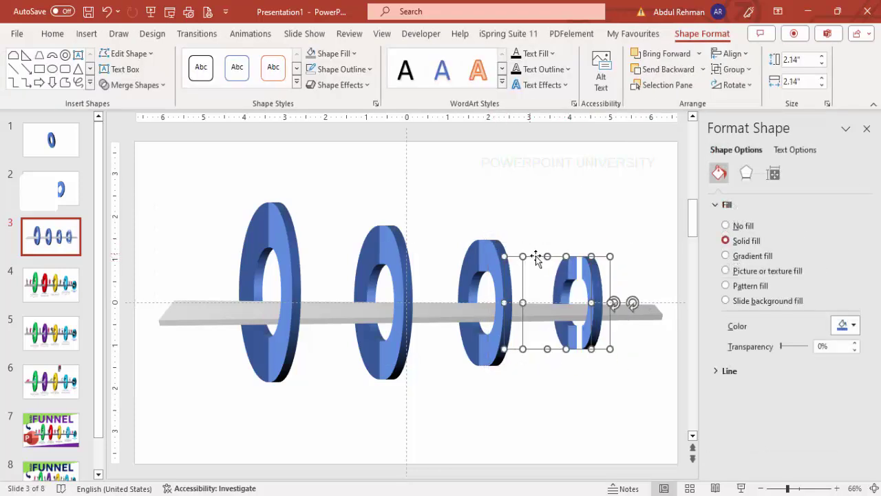
key(ctrl+z)
click(572, 208)
click(590, 259)
shift+click(576, 262)
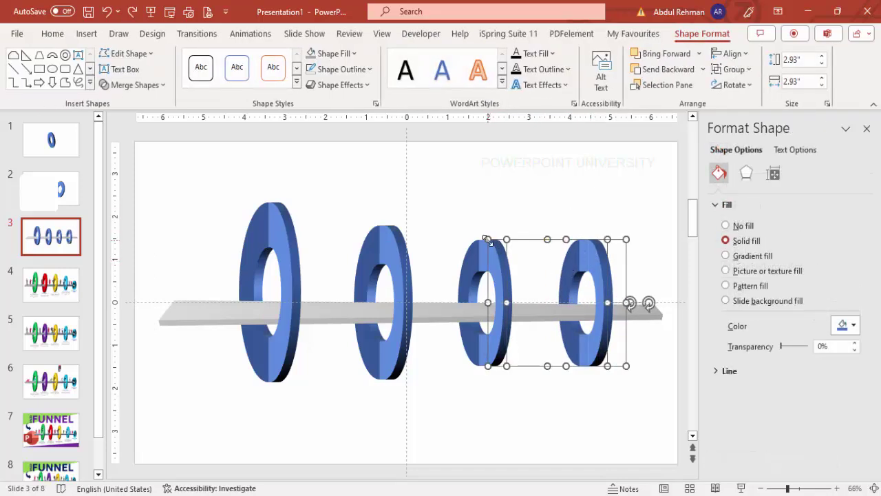
drag(488, 240, 501, 249)
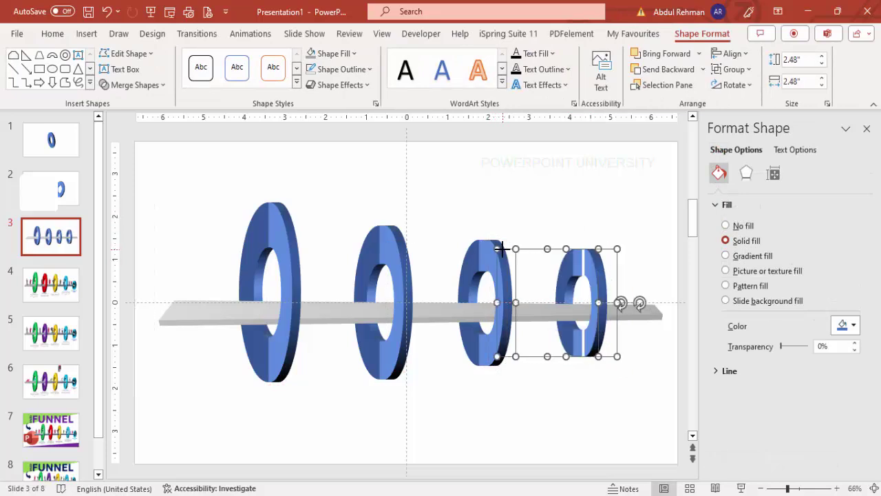
click(615, 241)
Centre the smallest ring on the bar using smart guides, then select all the rings
click(571, 270)
drag(572, 270, 575, 270)
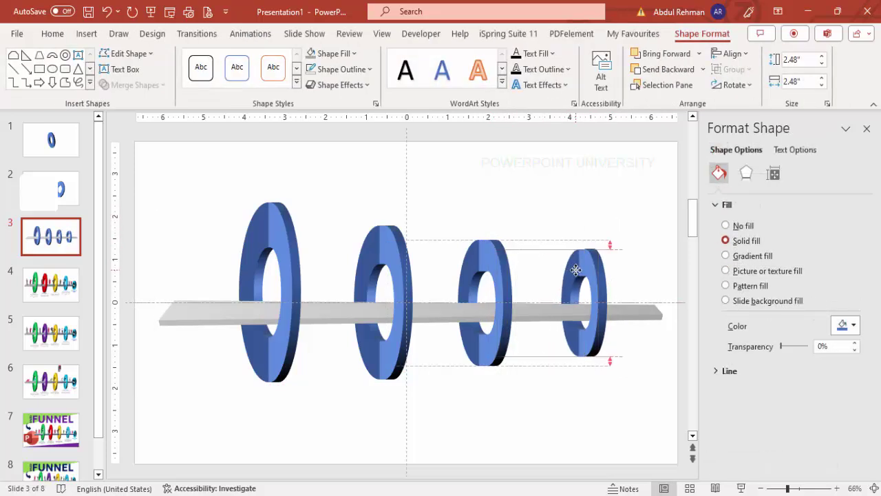
drag(577, 270, 577, 270)
click(576, 238)
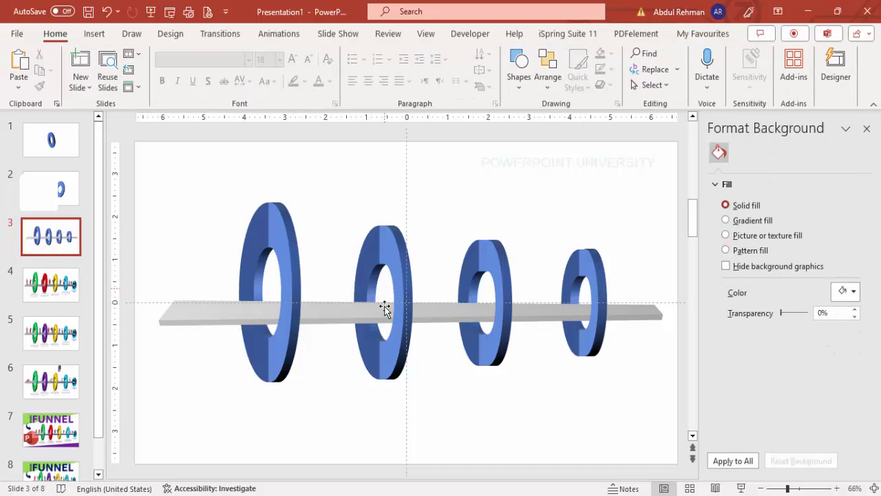
drag(207, 175, 633, 408)
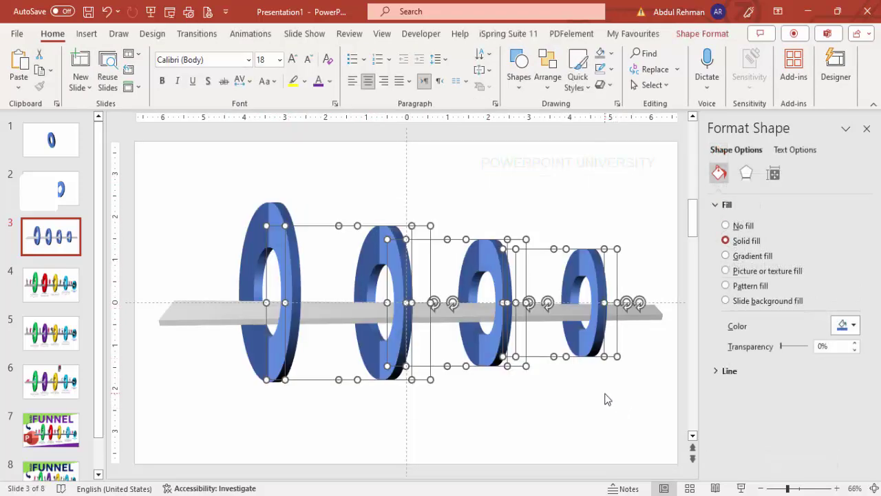